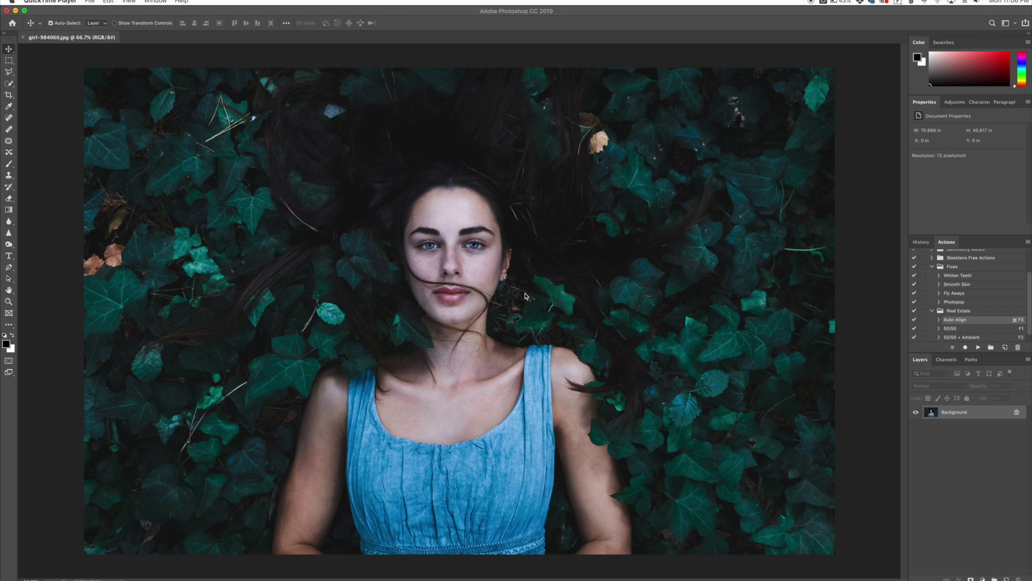
Add a Curves adjustment layer, lowering the top-right point and a midpoint to darken the whole portrait
{"action": "left_click", "coordinate": [983, 579]}
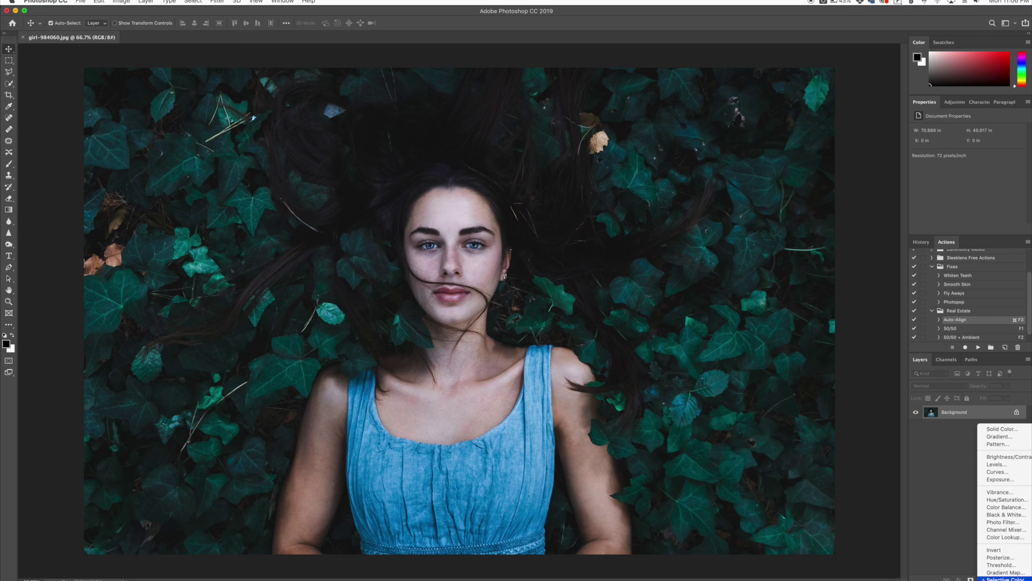
{"action": "left_click", "coordinate": [997, 472]}
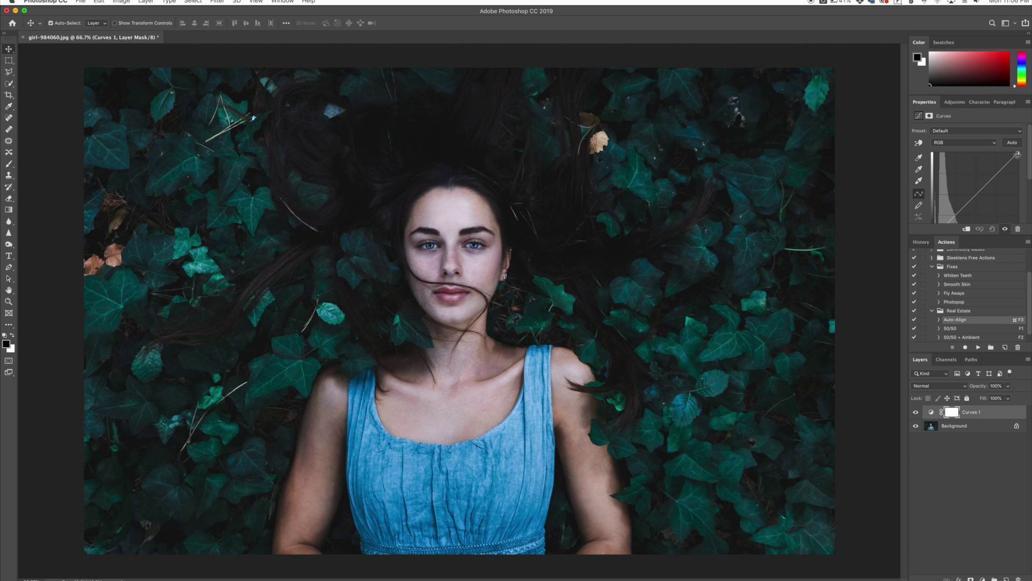
{"action": "left_click_drag", "start_coordinate": [1018, 154], "coordinate": [1021, 193]}
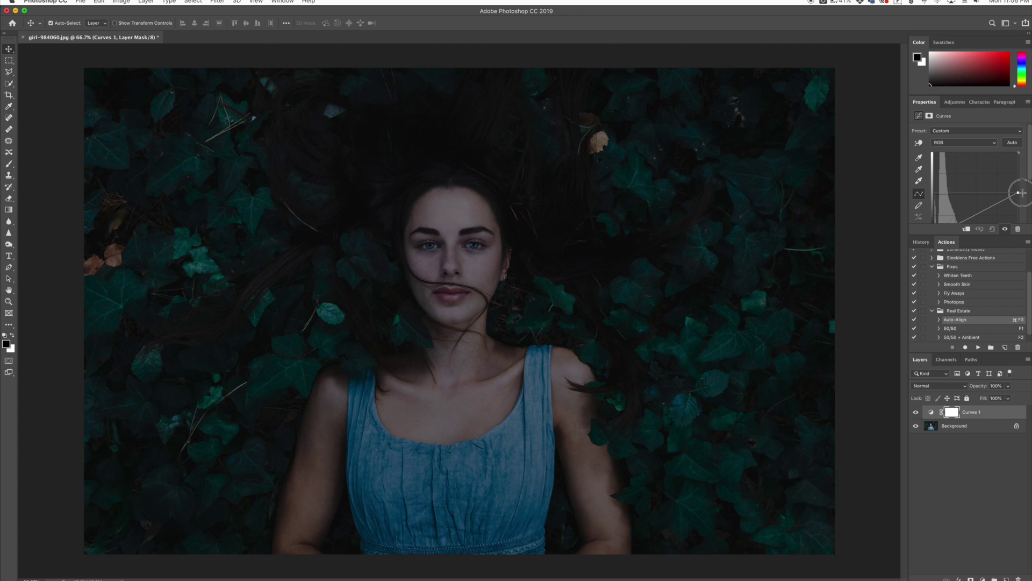
{"action": "scroll", "coordinate": [975, 175], "scroll_direction": "down", "scroll_amount": 2}
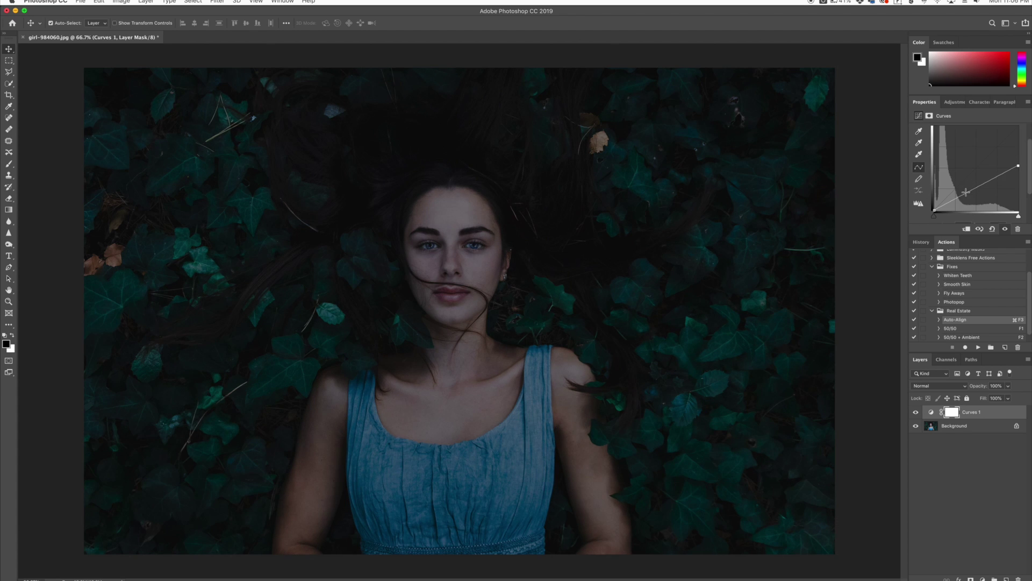
{"action": "left_click", "coordinate": [962, 196]}
{"action": "left_click_drag", "start_coordinate": [963, 195], "coordinate": [962, 197]}
Set up a Hard Round brush enlarged to about 2600 px
{"action": "left_click", "coordinate": [9, 164]}
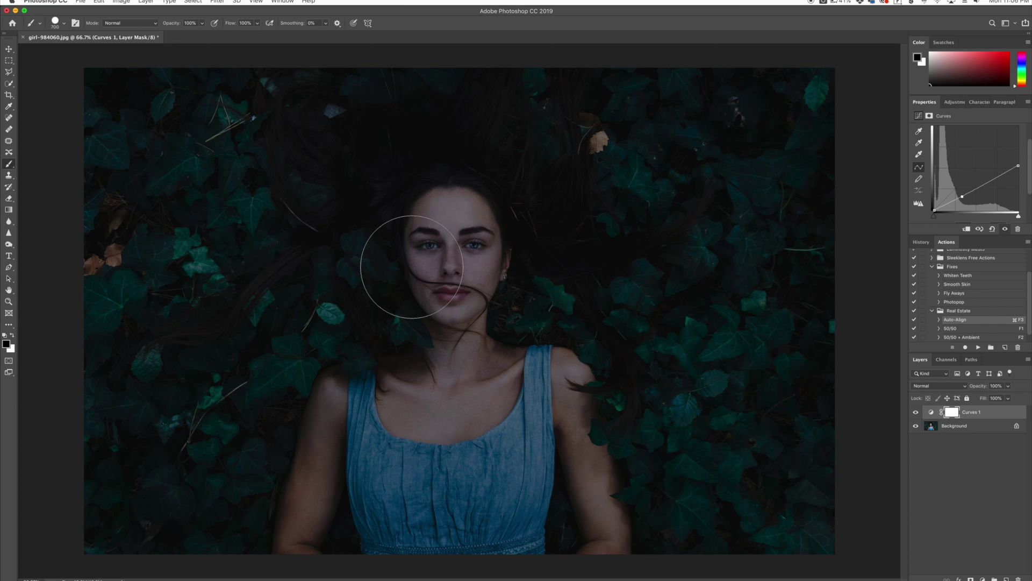
{"action": "key", "text": "bracketright"}
{"action": "key", "text": "bracketright"}
{"action": "key", "text": "bracketright"}
{"action": "key", "text": "bracketright"}
{"action": "key", "text": "bracketright"}
{"action": "key", "text": "bracketright"}
{"action": "key", "text": "bracketright"}
{"action": "key", "text": "bracketright"}
{"action": "key", "text": "bracketright"}
{"action": "key", "text": "bracketright"}
{"action": "key", "text": "bracketright"}
{"action": "key", "text": "bracketright"}
{"action": "key", "text": "bracketright"}
{"action": "key", "text": "bracketright"}
{"action": "key", "text": "bracketright"}
{"action": "key", "text": "bracketright"}
{"action": "key", "text": "bracketright"}
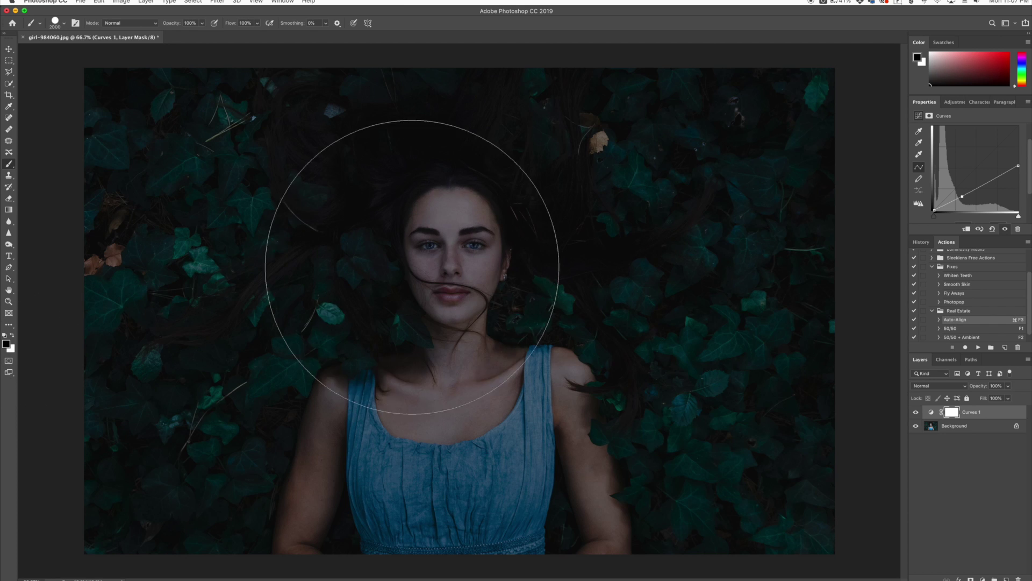
{"action": "key", "text": "bracketright"}
{"action": "key", "text": "bracketright"}
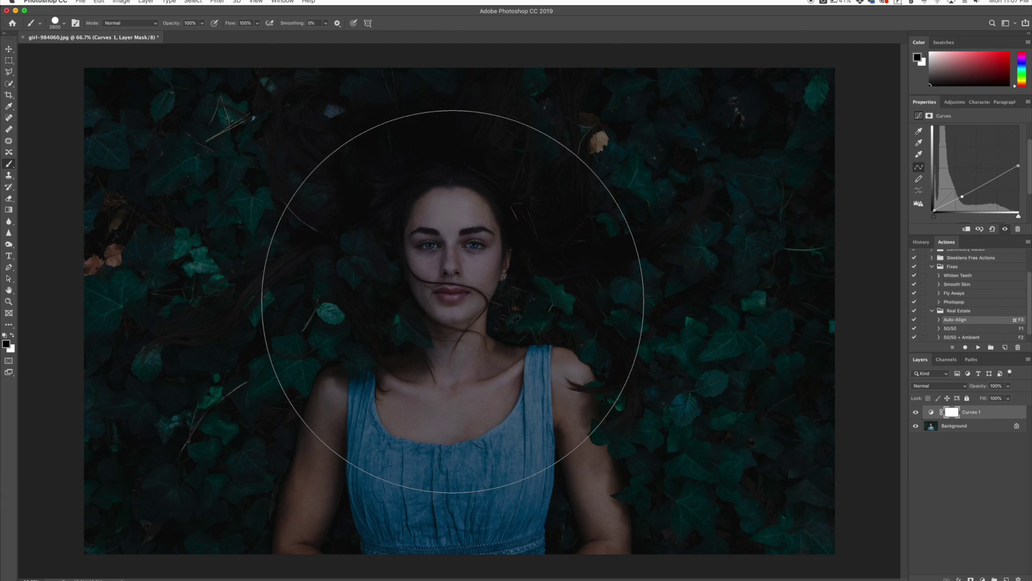
{"action": "left_click", "coordinate": [63, 23]}
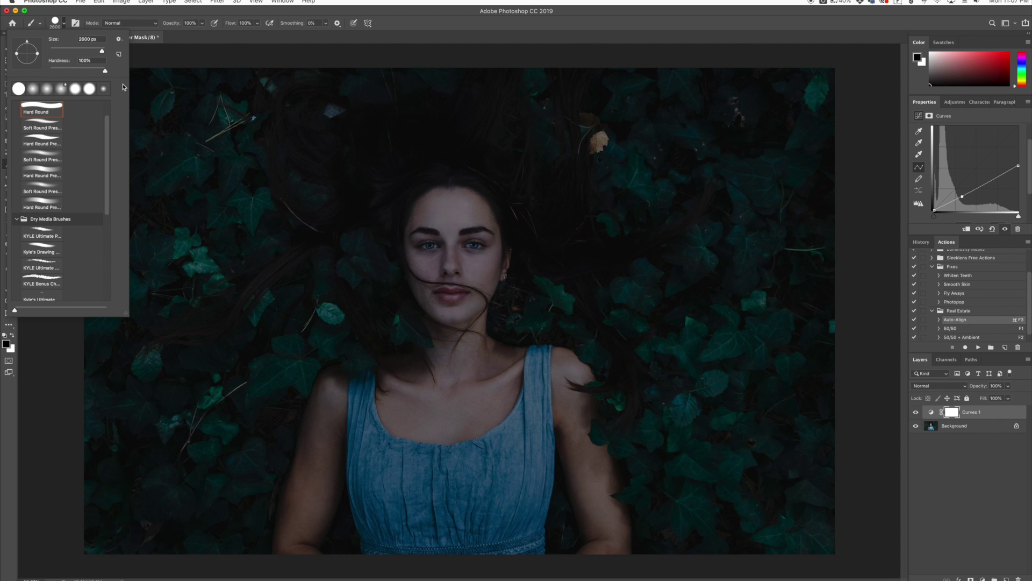
{"action": "key", "text": "Return"}
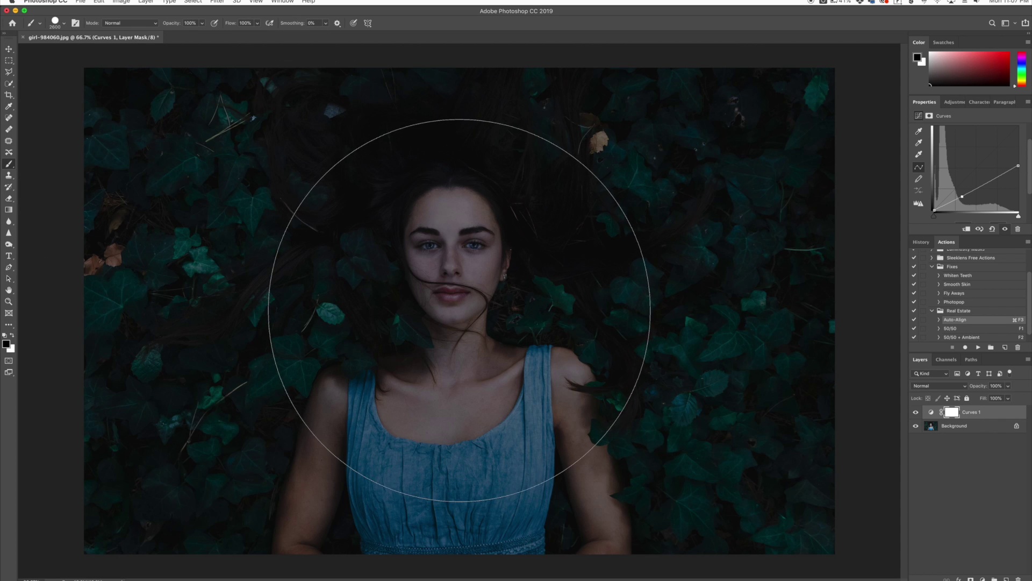
Paint a black circle over the woman on the Curves 1 mask, then select the mask
{"action": "left_click", "coordinate": [459, 311]}
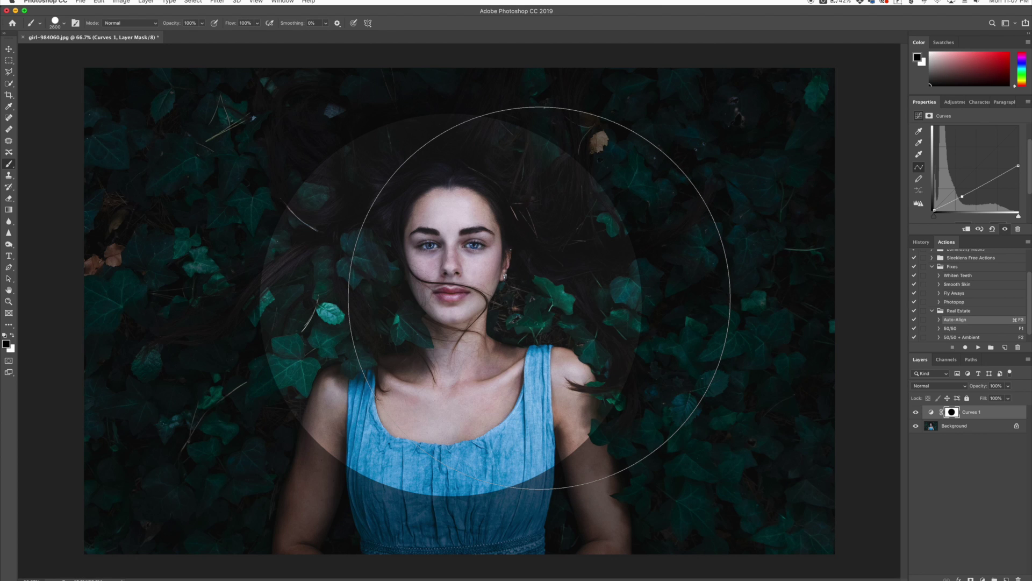
{"action": "left_click", "coordinate": [9, 49]}
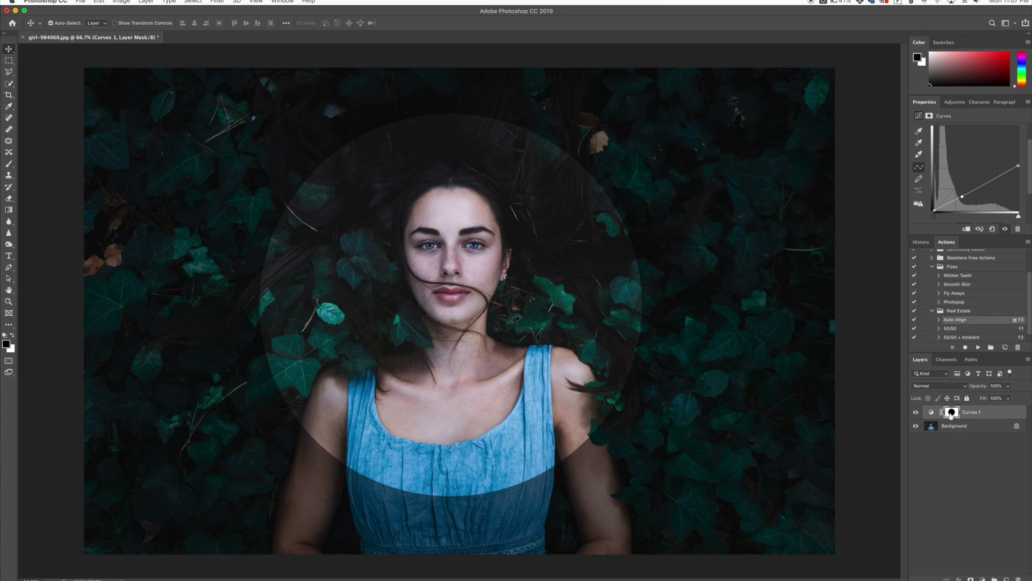
{"action": "left_click_drag", "start_coordinate": [951, 414], "coordinate": [952, 418]}
Distort the mask circle by stretching its corners and edges outward into a taller shape
{"action": "key", "text": "super+t"}
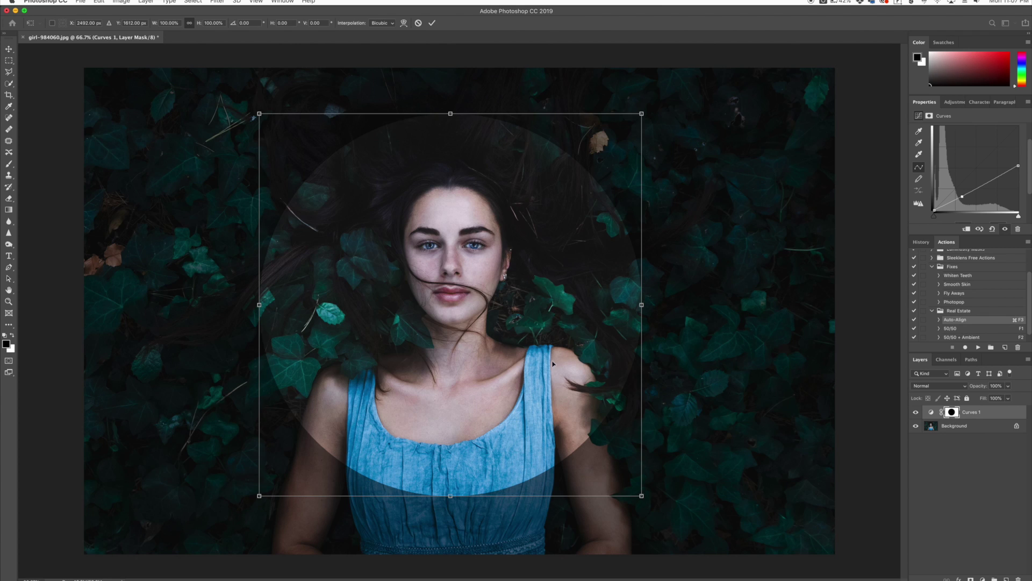
{"action": "right_click", "coordinate": [515, 350]}
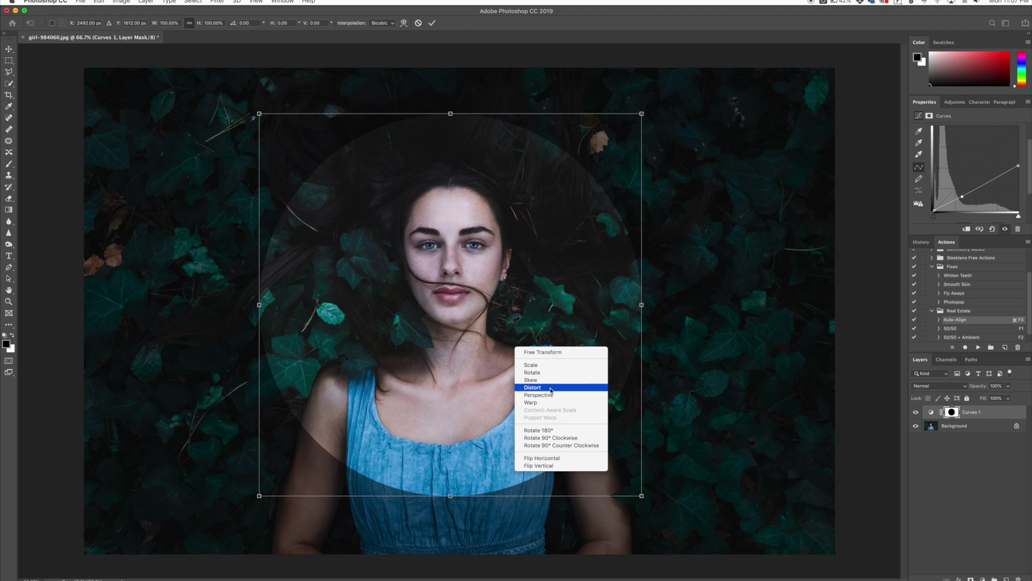
{"action": "left_click", "coordinate": [532, 387]}
{"action": "left_click_drag", "start_coordinate": [642, 495], "coordinate": [672, 567]}
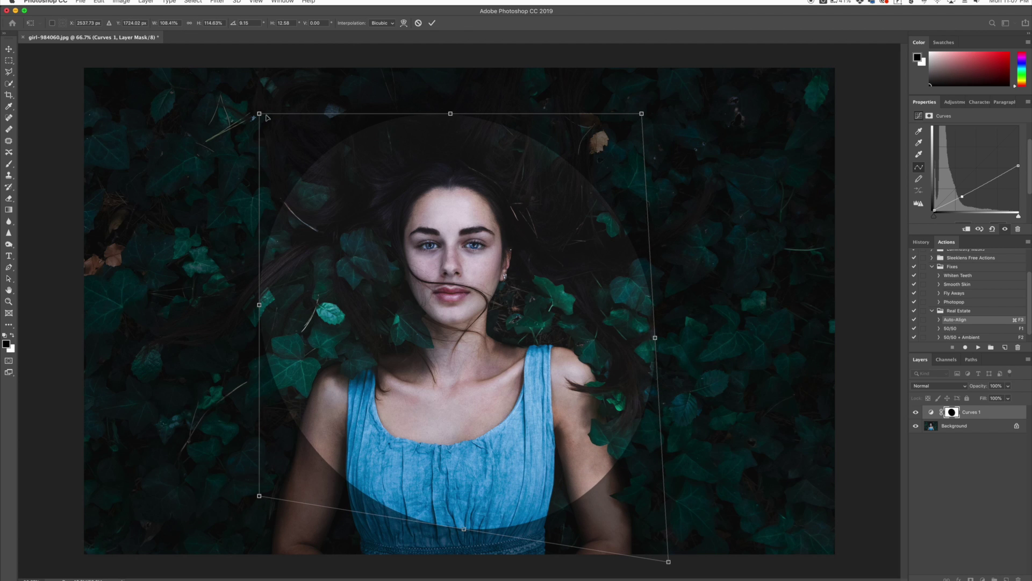
{"action": "left_click_drag", "start_coordinate": [259, 113], "coordinate": [241, 85]}
{"action": "left_click_drag", "start_coordinate": [249, 290], "coordinate": [232, 315]}
{"action": "left_click_drag", "start_coordinate": [643, 112], "coordinate": [701, 70]}
{"action": "left_click_drag", "start_coordinate": [458, 79], "coordinate": [459, 69]}
Warp the mask into a loose oval framing the woman and commit it
{"action": "right_click", "coordinate": [451, 181]}
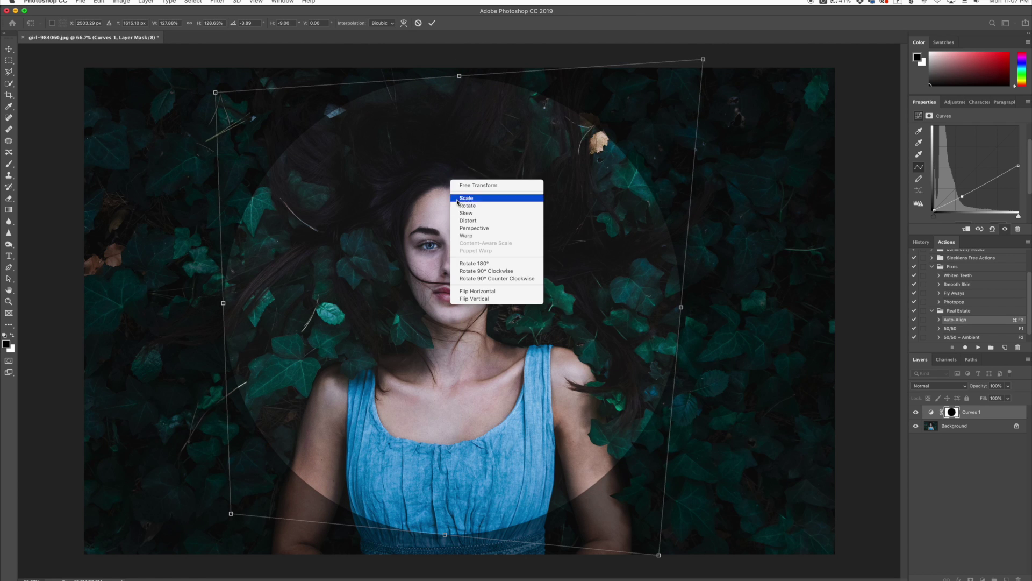
{"action": "left_click", "coordinate": [466, 236]}
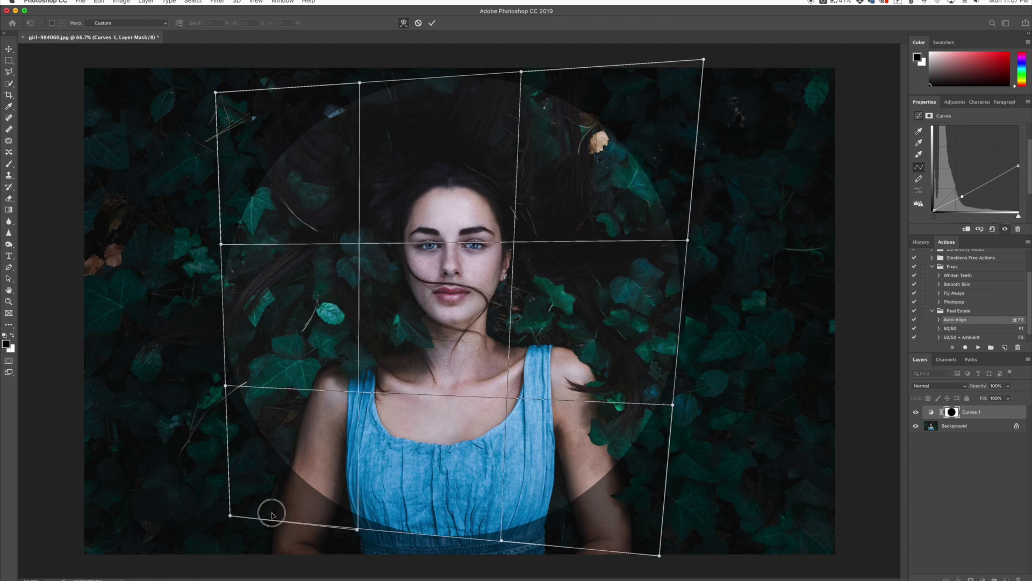
{"action": "left_click_drag", "start_coordinate": [272, 512], "coordinate": [546, 493]}
{"action": "left_click_drag", "start_coordinate": [288, 314], "coordinate": [295, 313]}
{"action": "left_click_drag", "start_coordinate": [402, 90], "coordinate": [561, 107]}
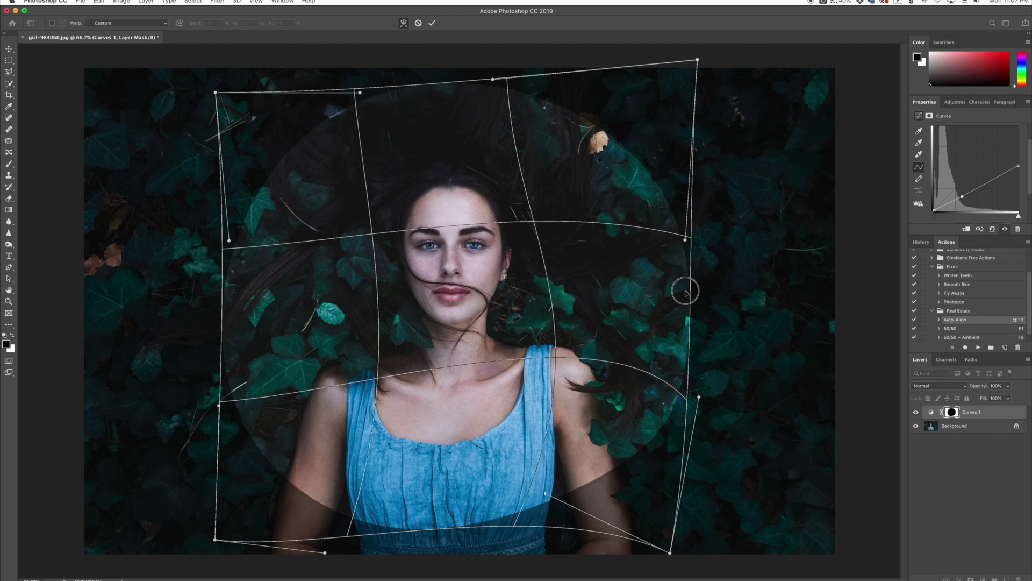
{"action": "left_click_drag", "start_coordinate": [685, 290], "coordinate": [662, 293]}
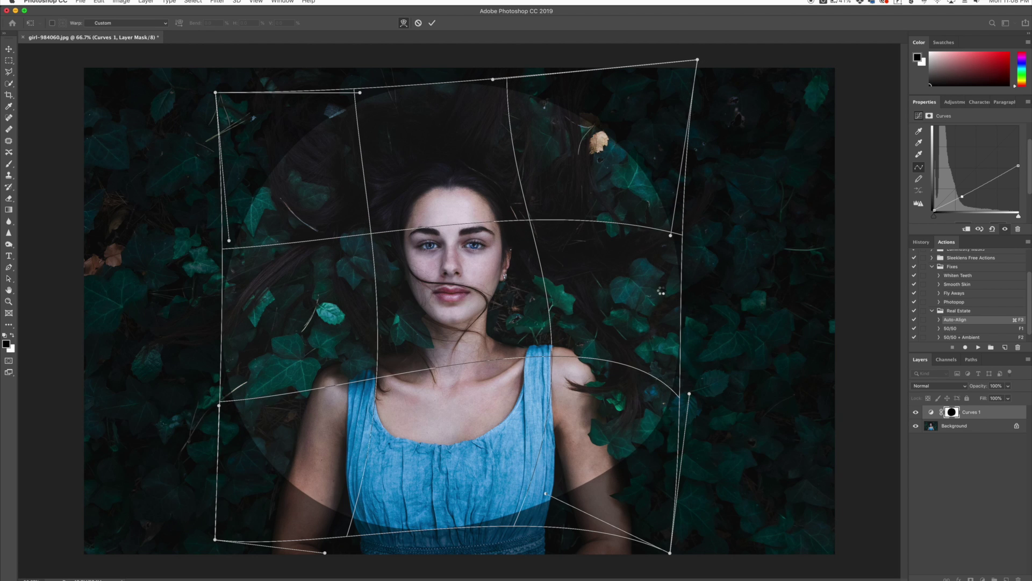
{"action": "key", "text": "Return"}
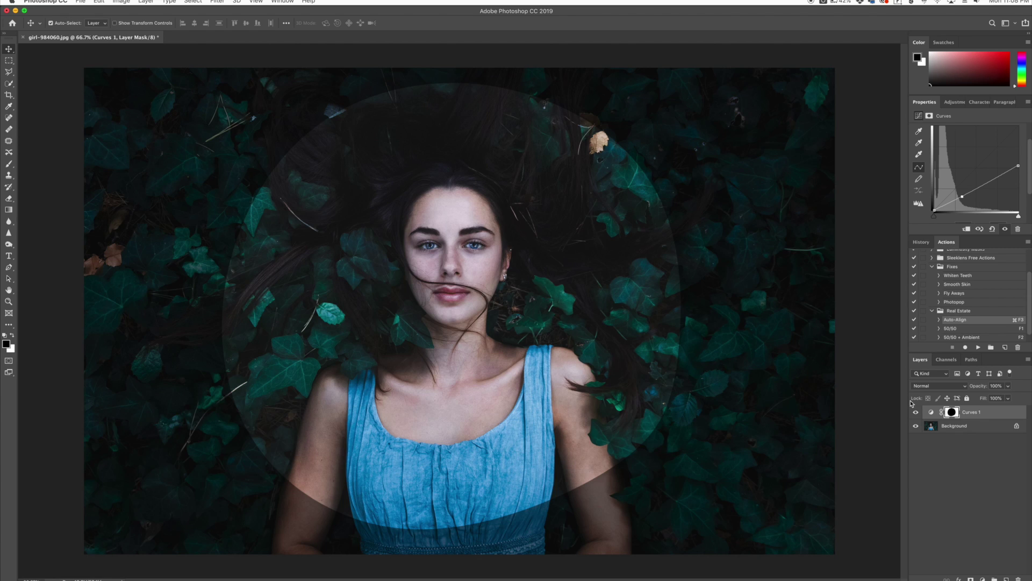
Feather the Curves 1 mask to 148.7 px in the Properties panel
{"action": "left_click", "coordinate": [951, 412]}
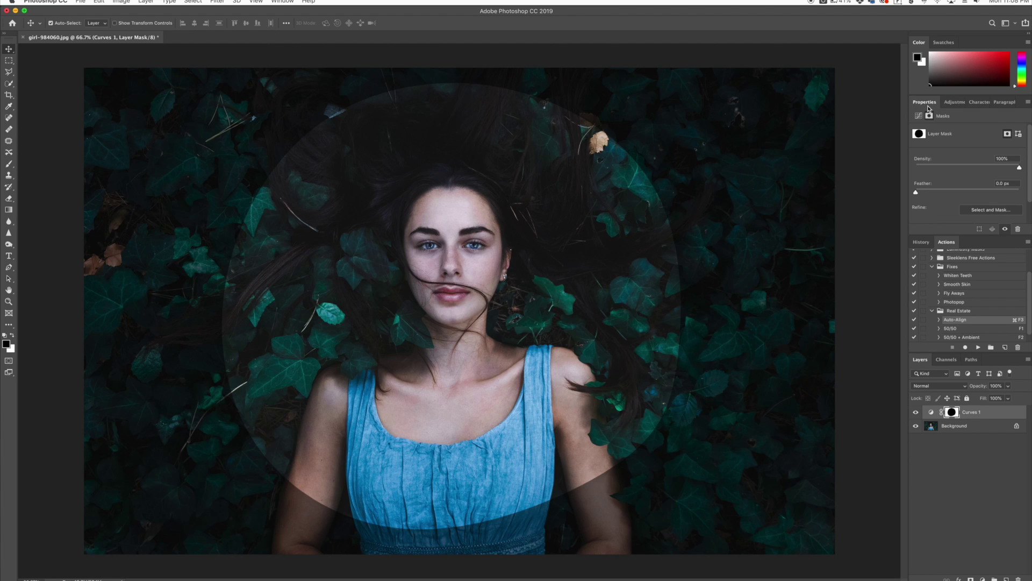
{"action": "left_click", "coordinate": [282, 2]}
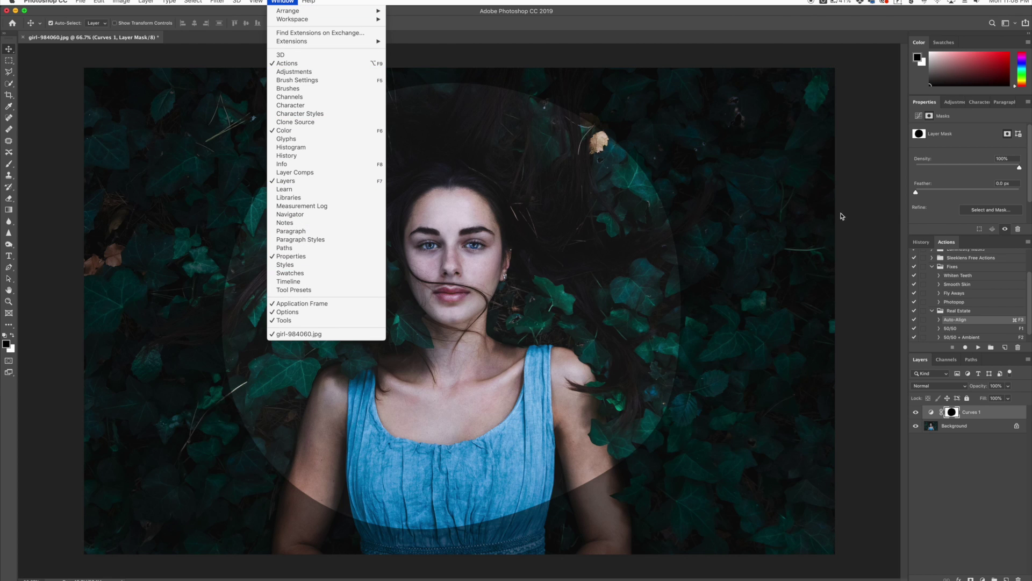
{"action": "left_click", "coordinate": [931, 214]}
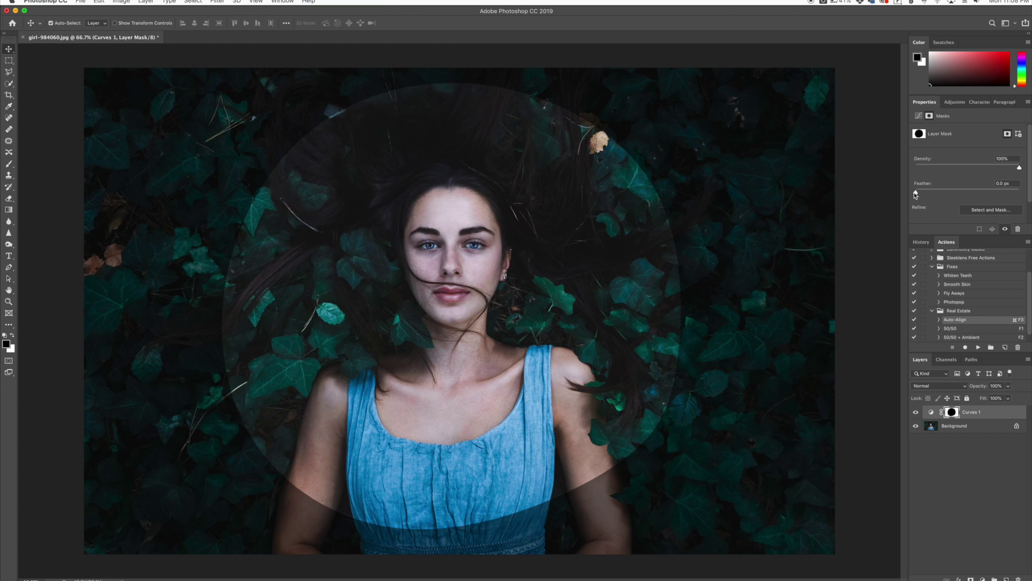
{"action": "left_click_drag", "start_coordinate": [916, 192], "coordinate": [992, 194]}
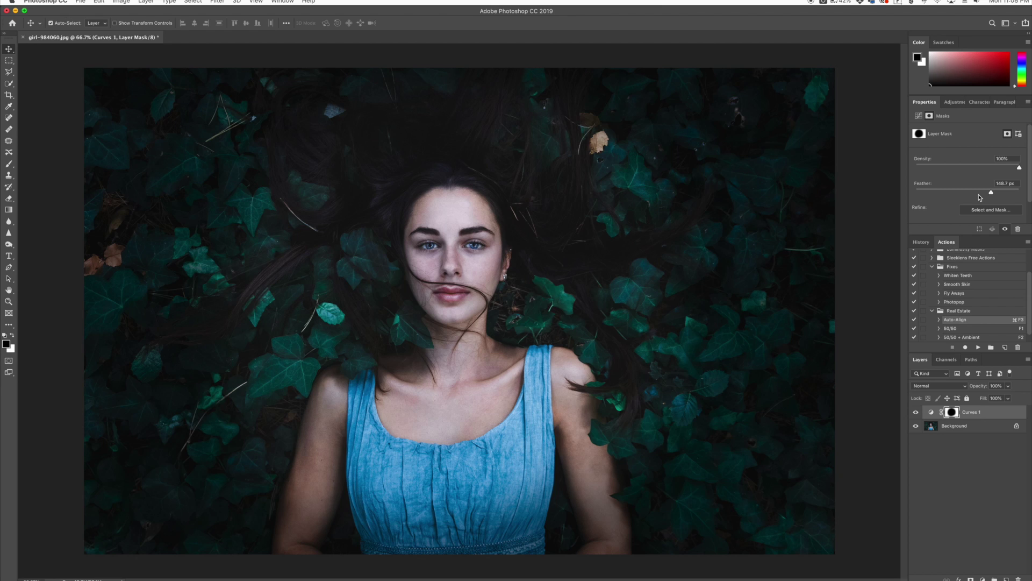
Delete the Curves 1 layer and open the photo in the Camera Raw Filter
{"action": "left_click", "coordinate": [990, 413]}
{"action": "left_click_drag", "start_coordinate": [990, 413], "coordinate": [1018, 578]}
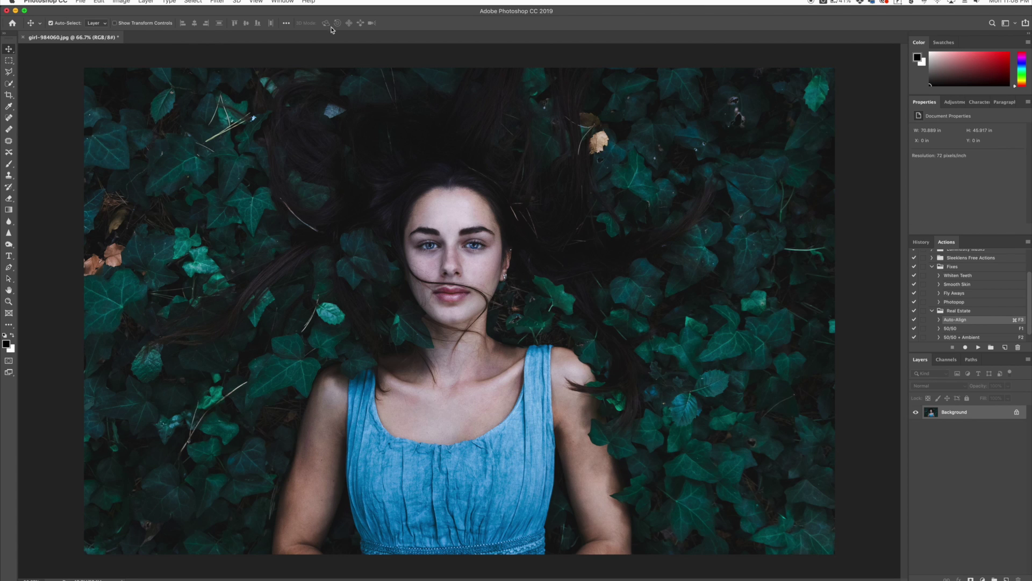
{"action": "left_click", "coordinate": [219, 2]}
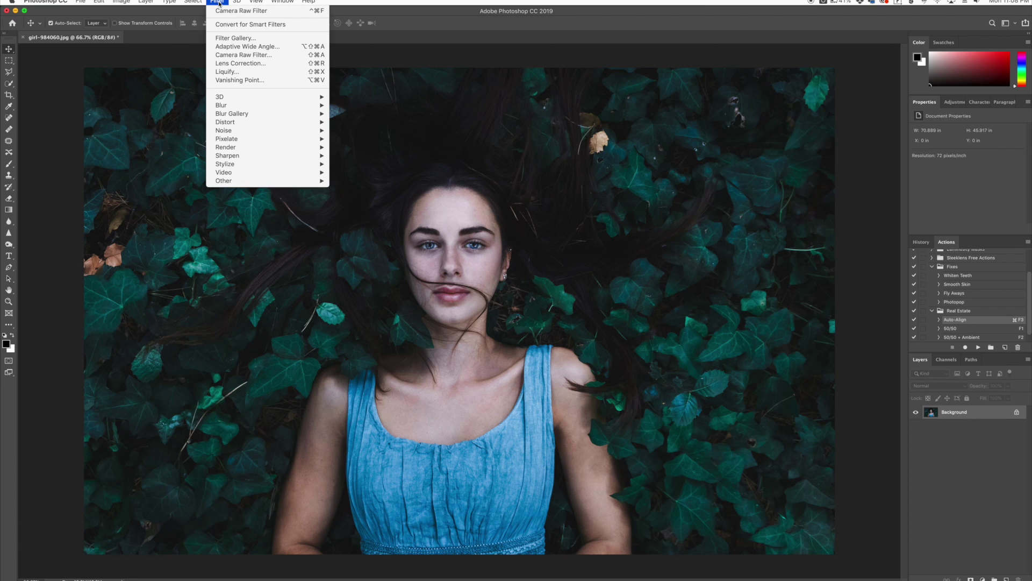
{"action": "left_click", "coordinate": [232, 56]}
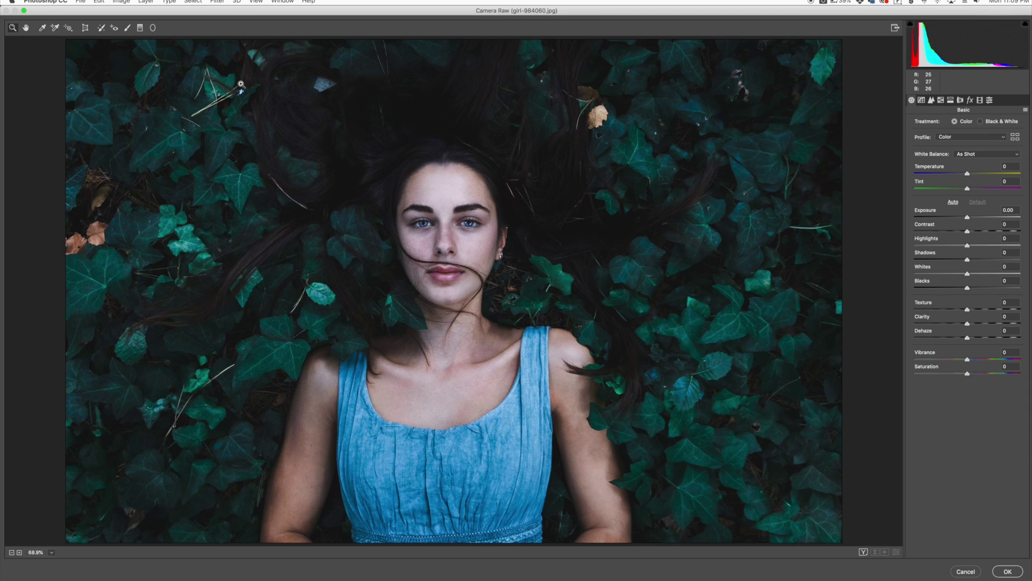
Draw a radial filter ellipse over the woman's face and torso, with adjustments reset to 0
{"action": "left_click", "coordinate": [153, 27]}
{"action": "left_click_drag", "start_coordinate": [453, 261], "coordinate": [646, 452]}
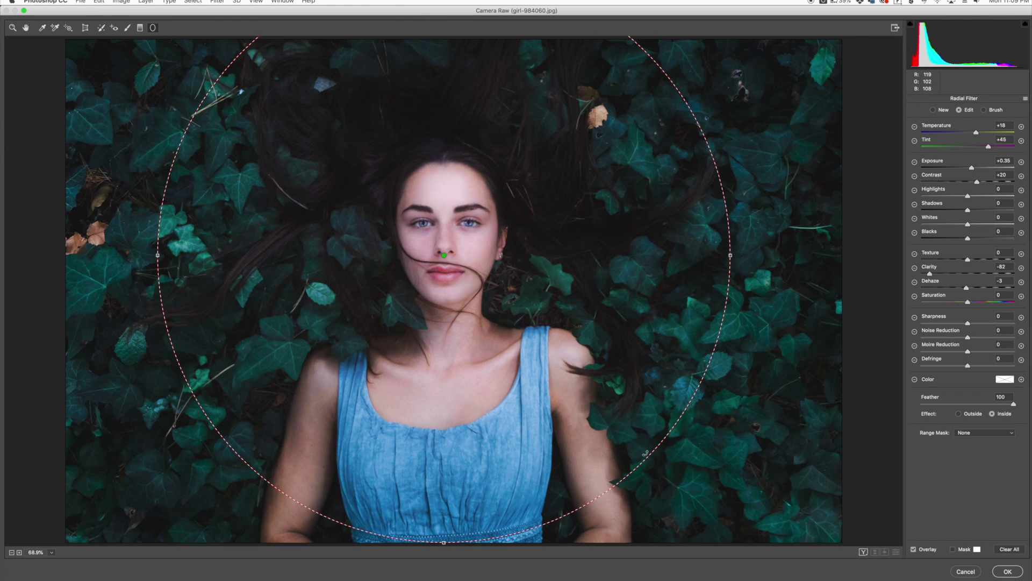
{"action": "left_click_drag", "start_coordinate": [456, 285], "coordinate": [459, 298]}
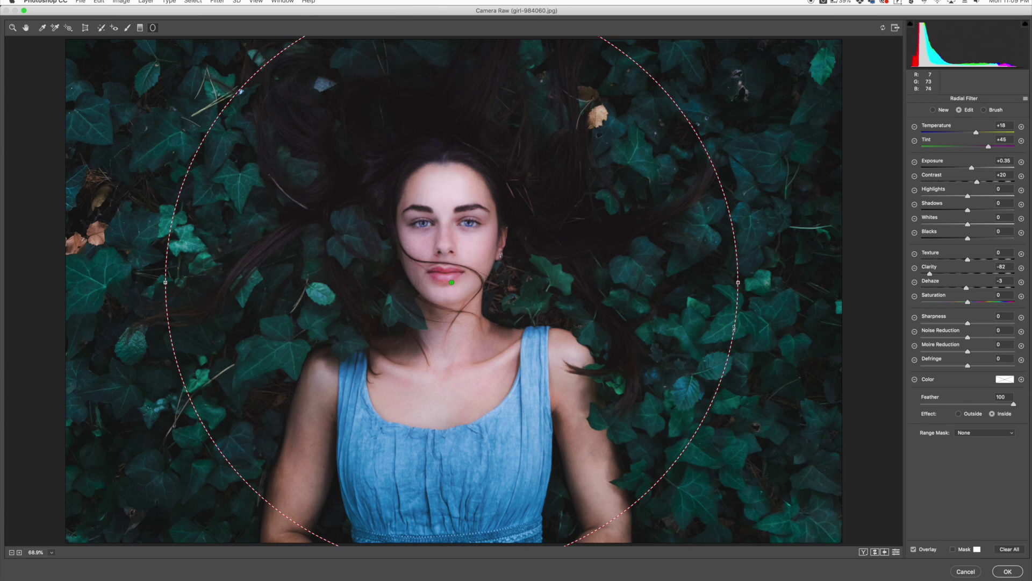
{"action": "mouse_move", "coordinate": [738, 282]}
{"action": "left_mouse_down"}
{"action": "mouse_move", "coordinate": [708, 285]}
{"action": "mouse_move", "coordinate": [718, 283]}
{"action": "left_mouse_up"}
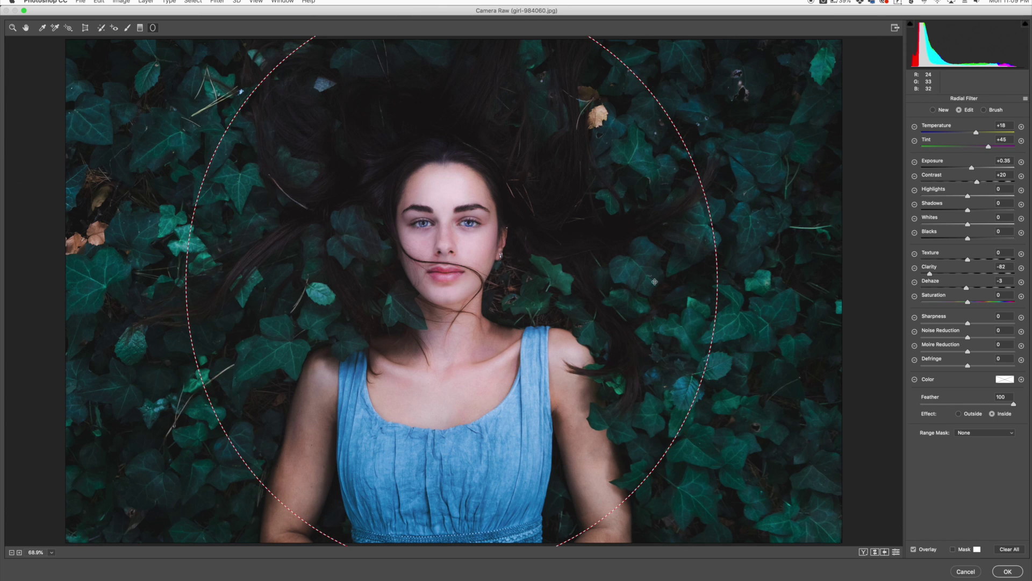
{"action": "mouse_move", "coordinate": [536, 154]}
{"action": "left_mouse_down"}
{"action": "mouse_move", "coordinate": [528, 184]}
{"action": "mouse_move", "coordinate": [537, 173]}
{"action": "left_mouse_up"}
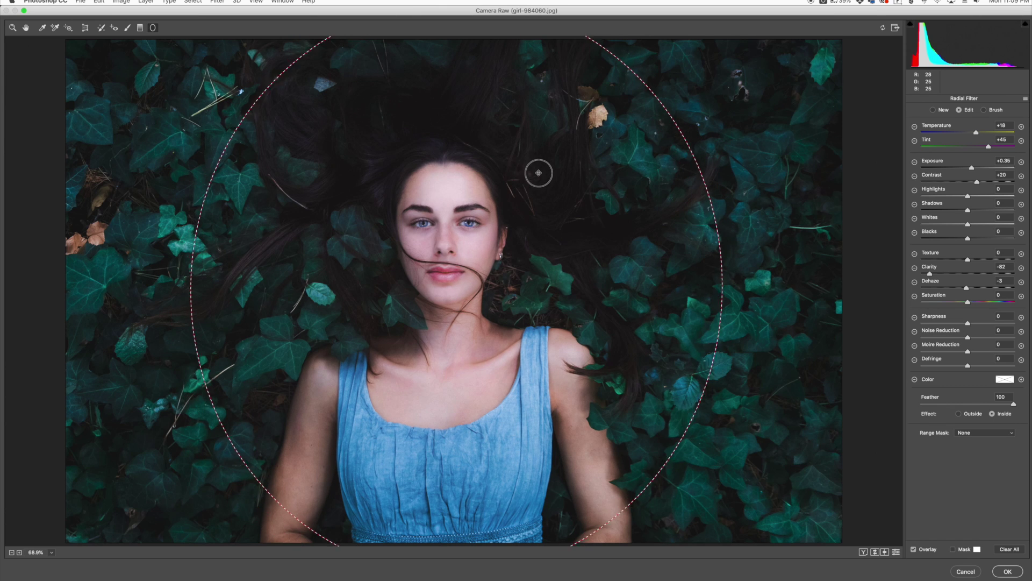
{"action": "left_click", "coordinate": [1008, 128]}
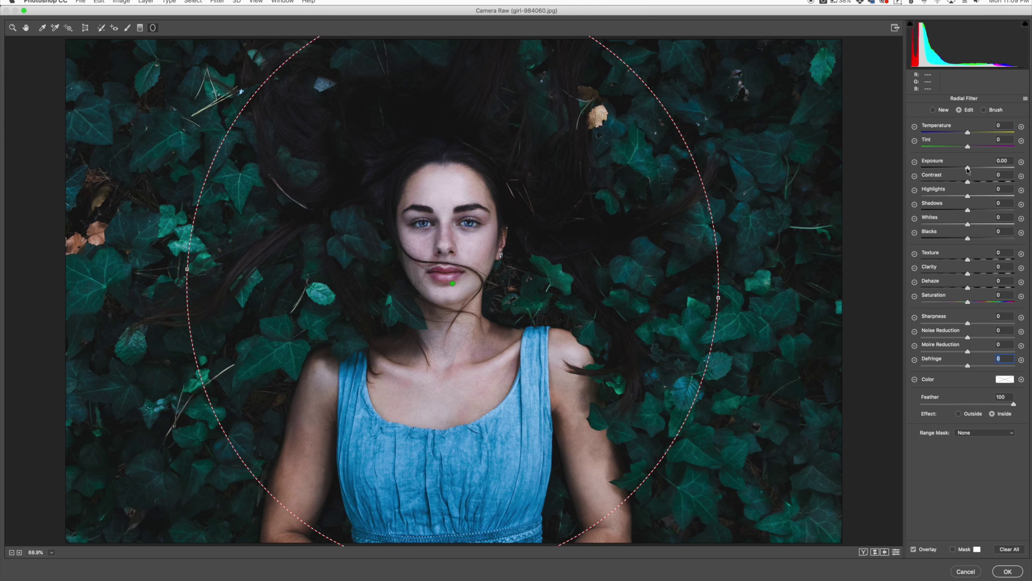
Set the radial filter's Effect to Outside with Exposure at -0.85
{"action": "left_click_drag", "start_coordinate": [968, 170], "coordinate": [956, 169]}
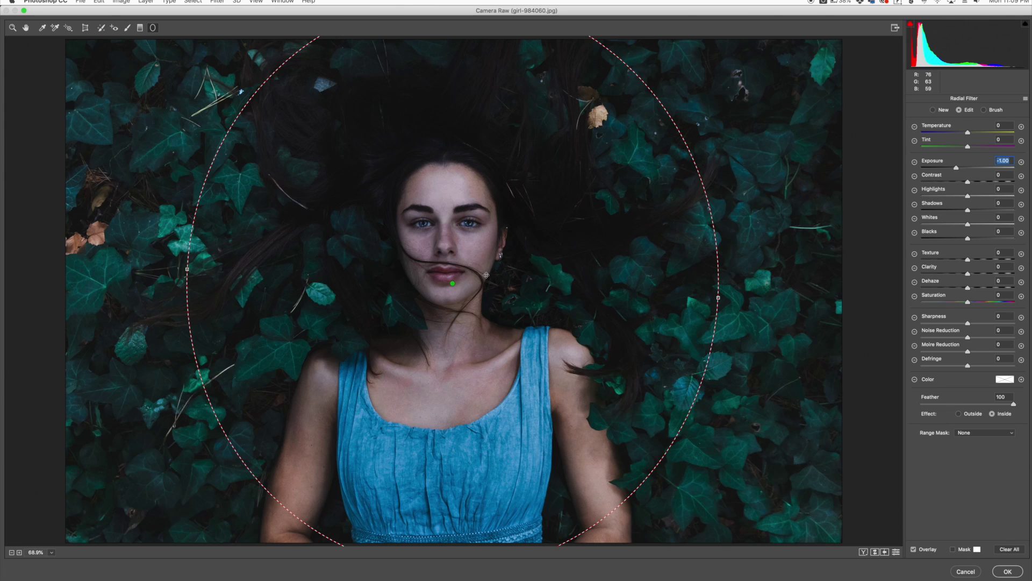
{"action": "left_click", "coordinate": [959, 414]}
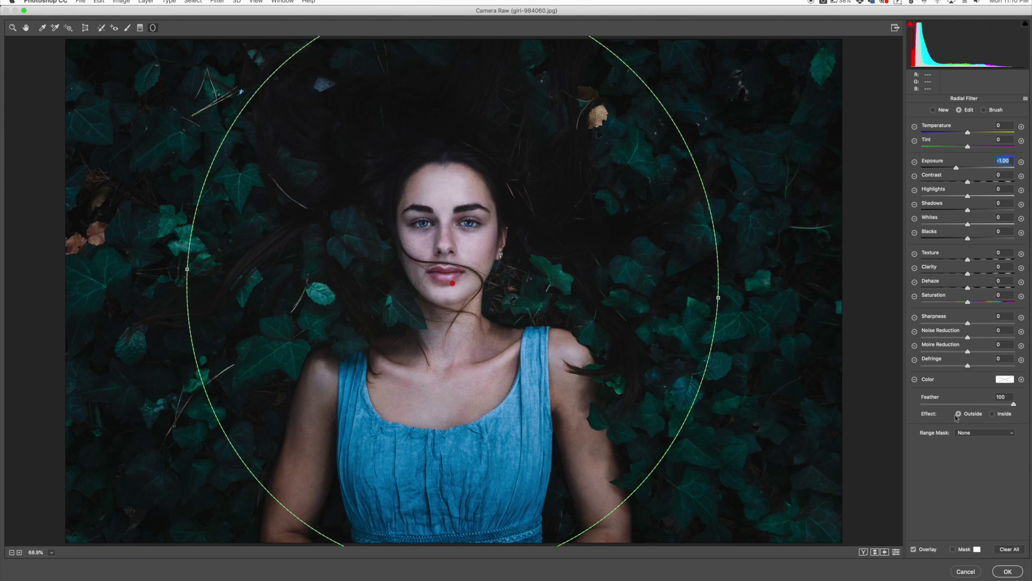
{"action": "left_click_drag", "start_coordinate": [957, 169], "coordinate": [958, 169]}
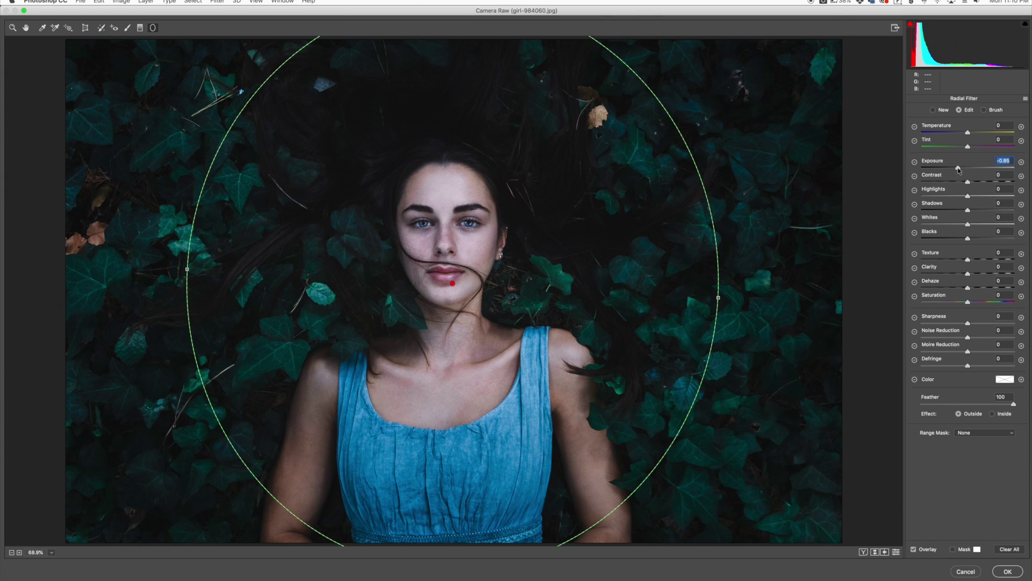